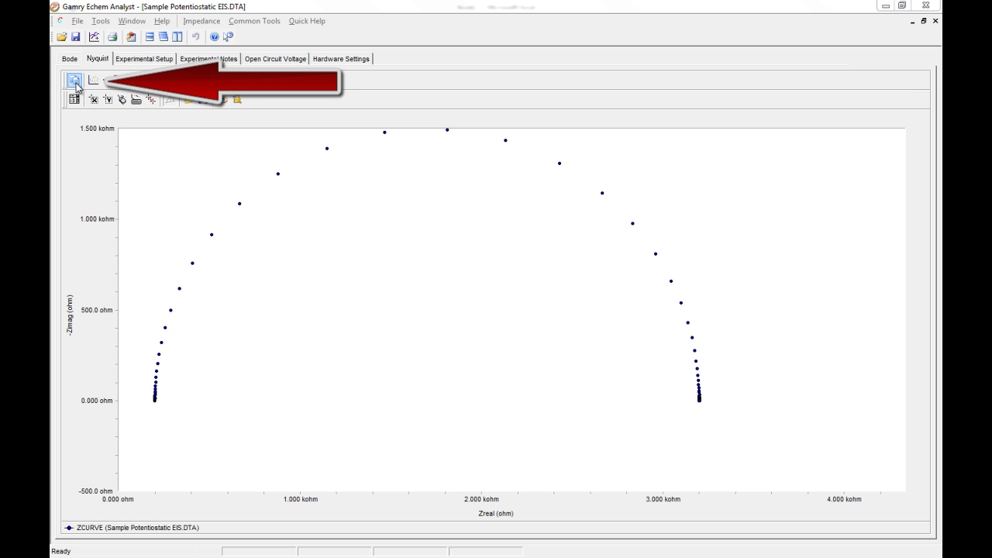
Copy the Nyquist plot's data to the clipboard as text (data only)
left_click(75, 84)
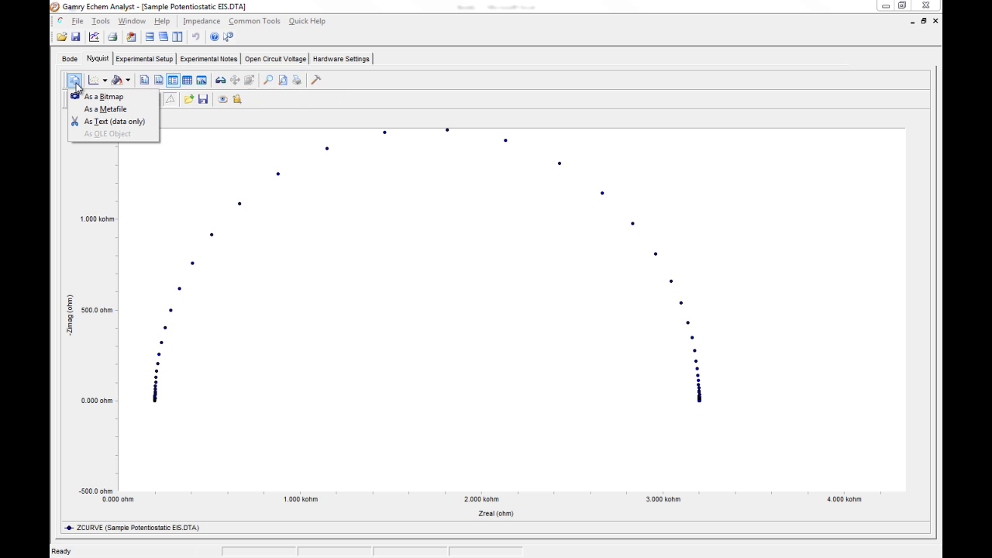
left_click(109, 124)
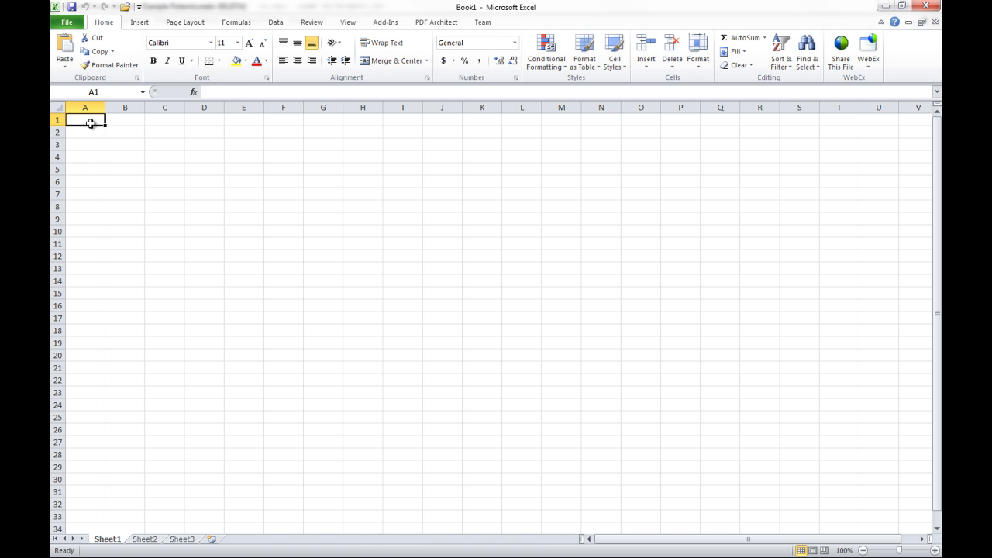
Paste the Nyquist data as text only at A1, with headings Real in A2 and Imag in B2
right_click(92, 122)
left_click(117, 174)
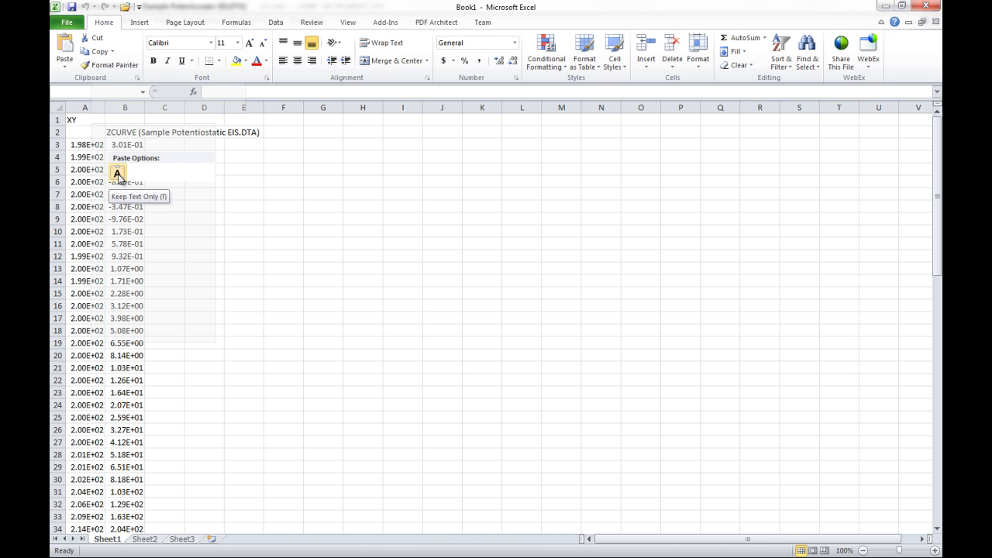
left_click(93, 133)
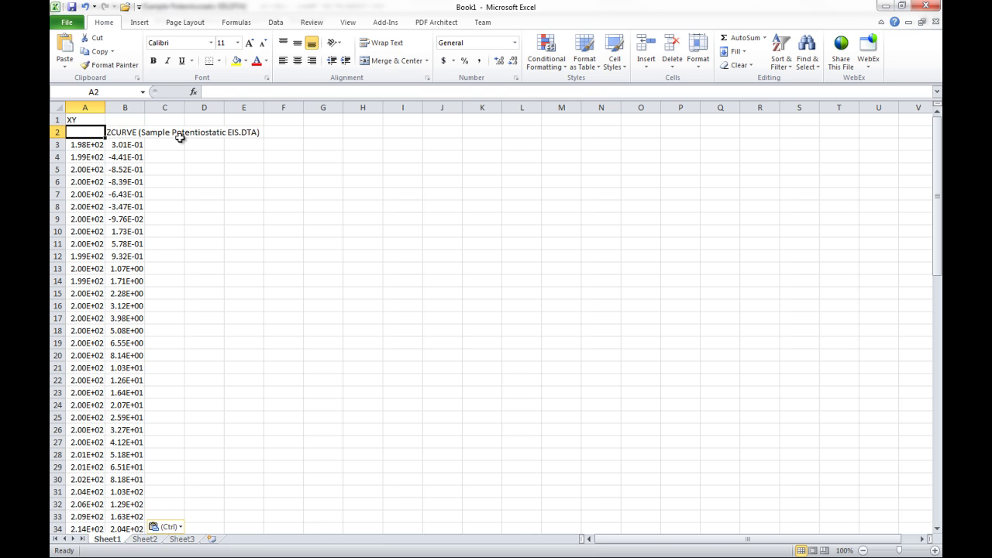
type("Real")
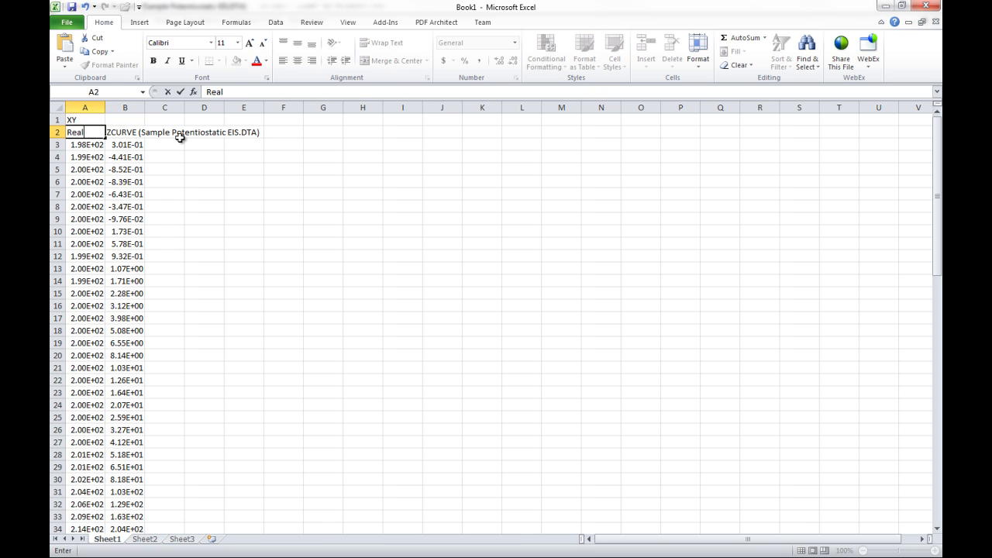
key("Tab")
type("Imag")
key("Return")
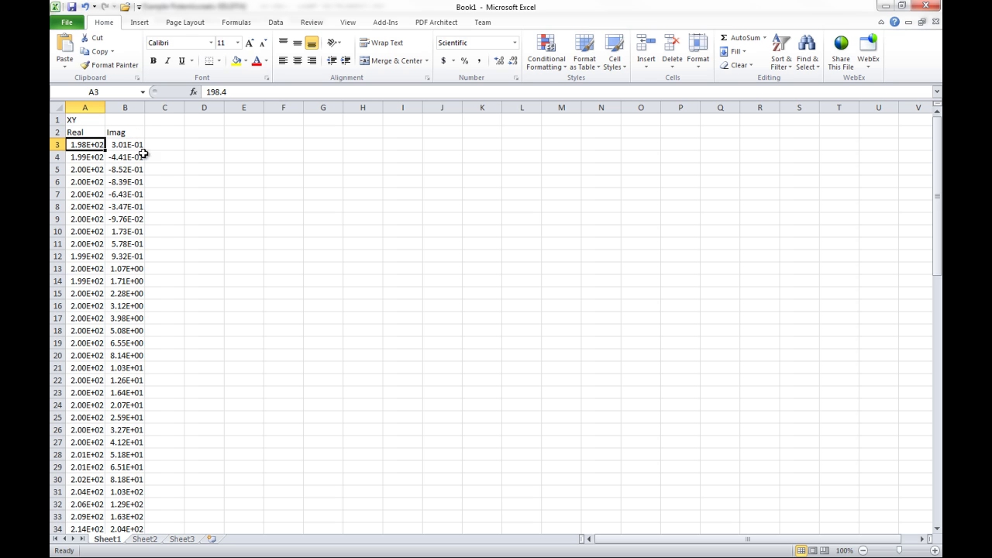
key("alt+Tab")
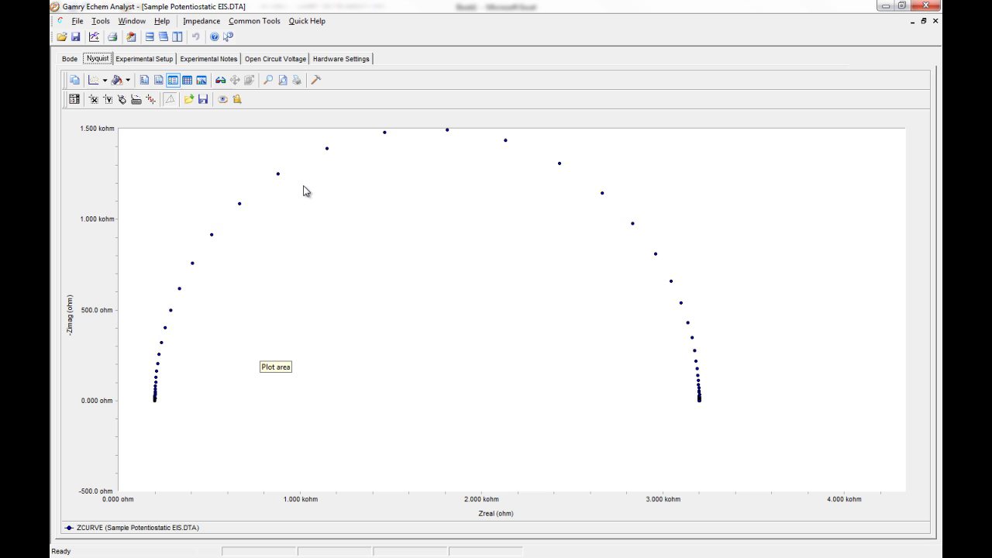
Look through the copy choices, chart options and Y-axis options without changing anything
left_click(74, 81)
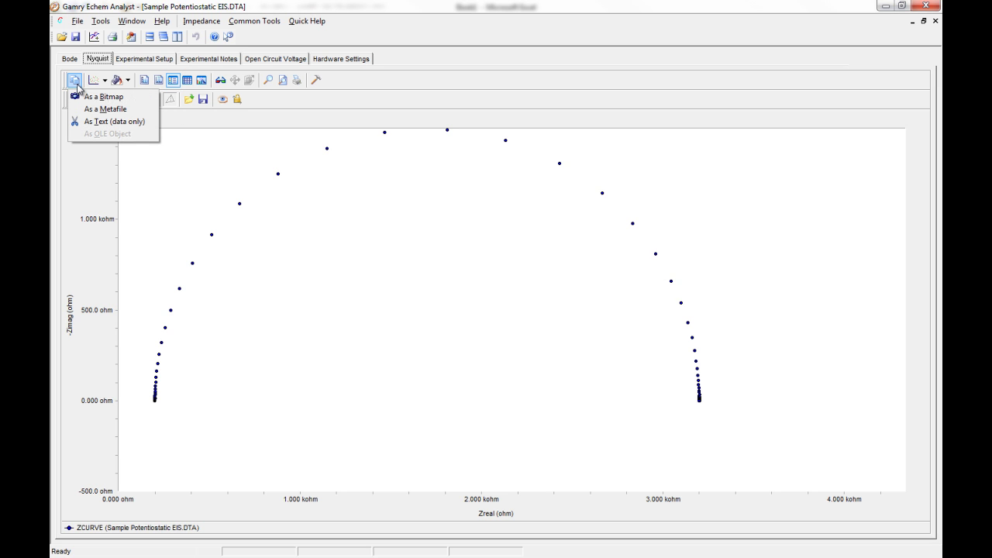
left_click(247, 125)
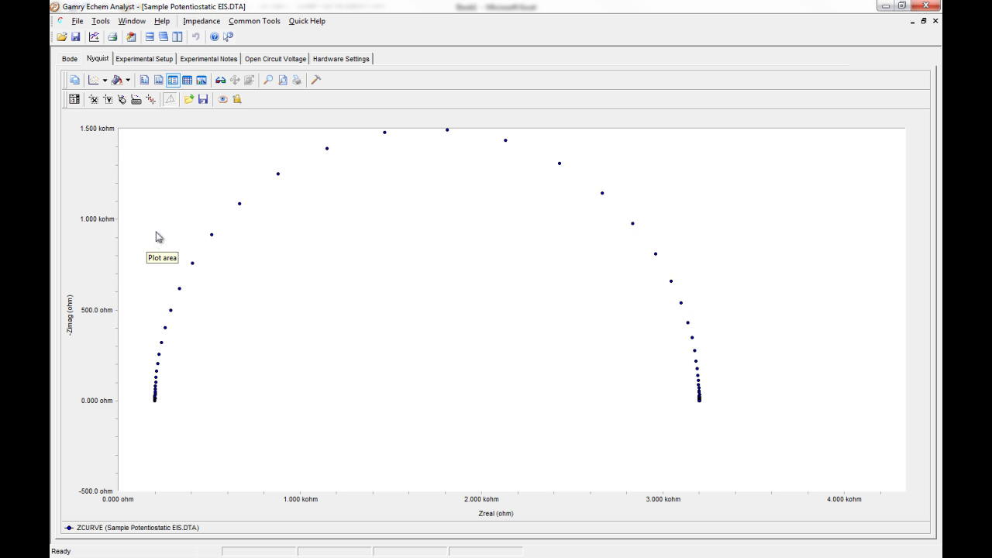
right_click(87, 187)
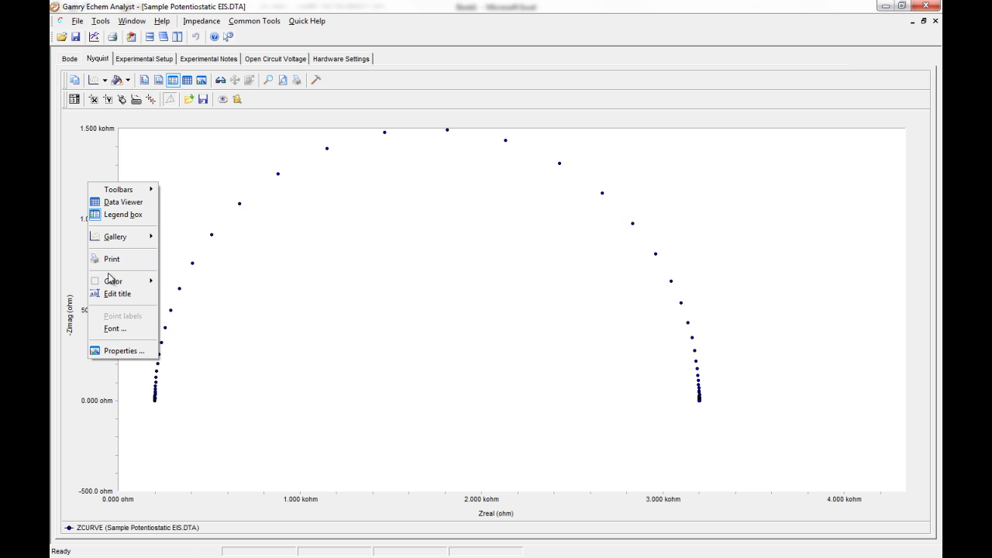
mouse_move(114, 284)
left_click(164, 284)
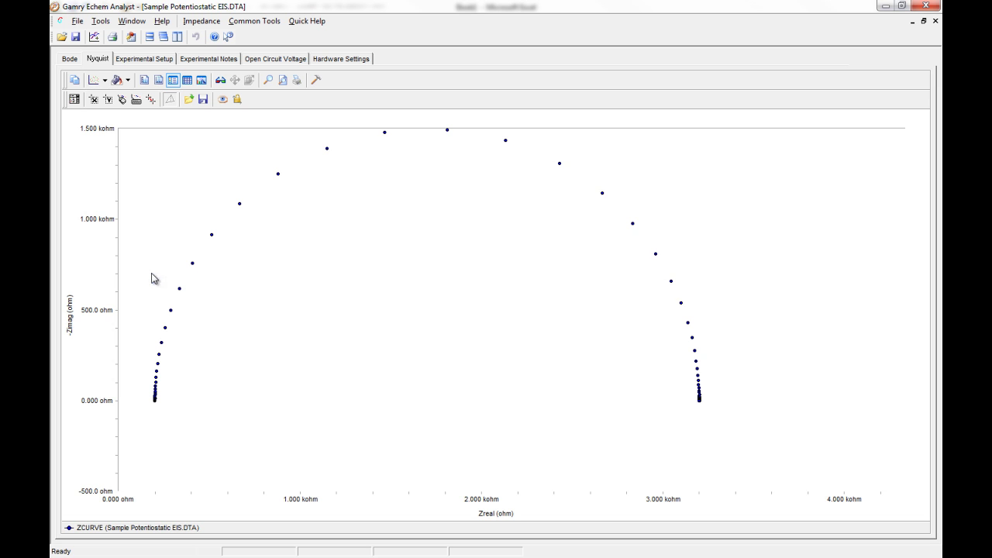
right_click(94, 225)
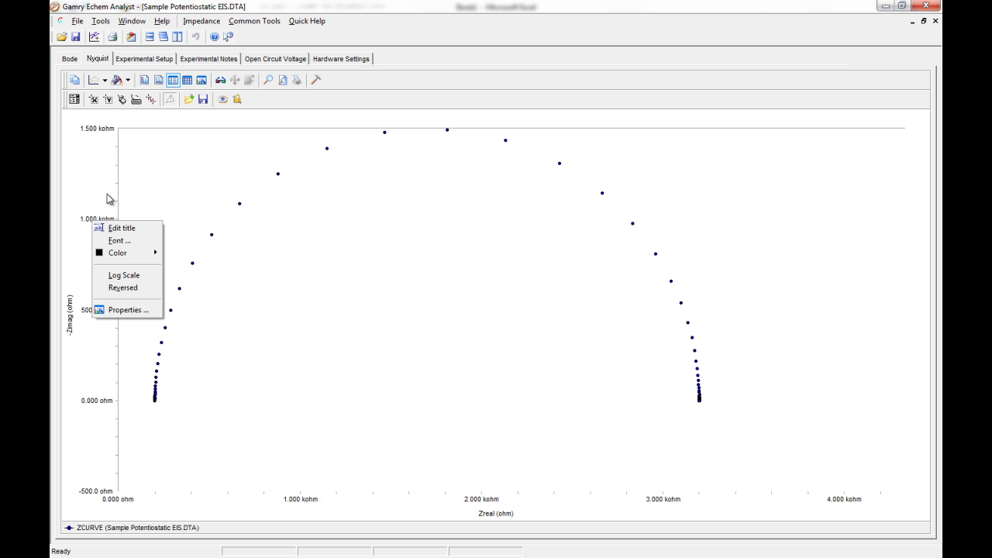
left_click(108, 199)
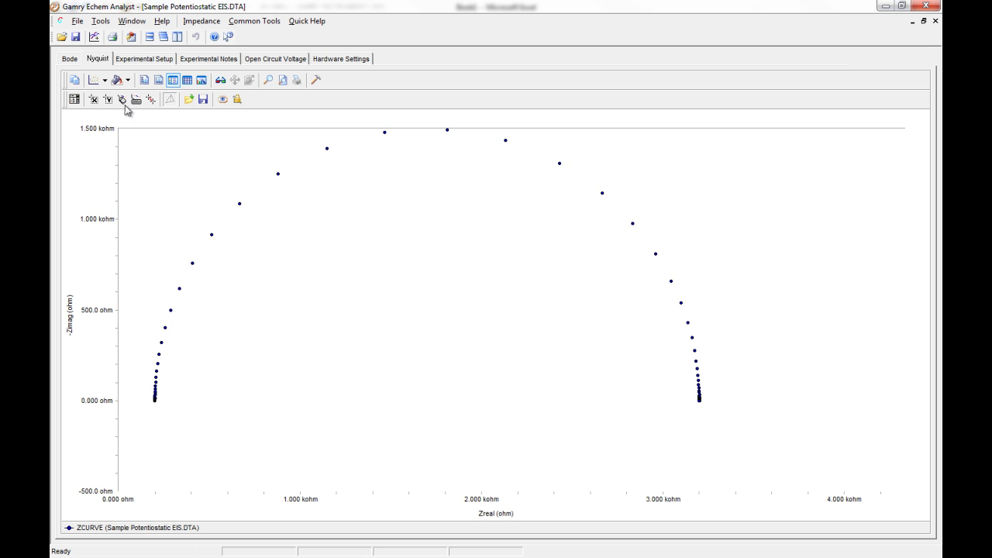
Copy the Nyquist plot to the clipboard as a bitmap picture
left_click(75, 81)
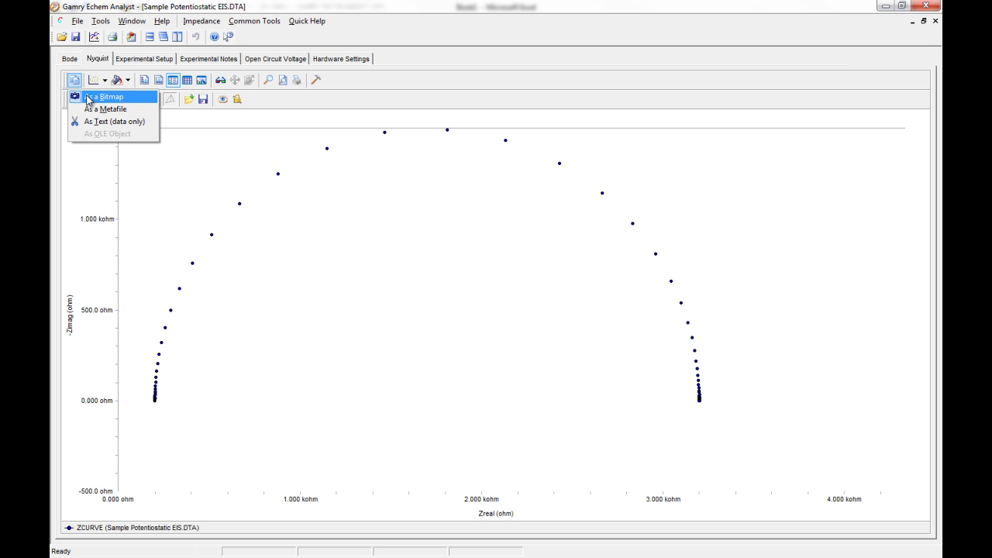
left_click(88, 98)
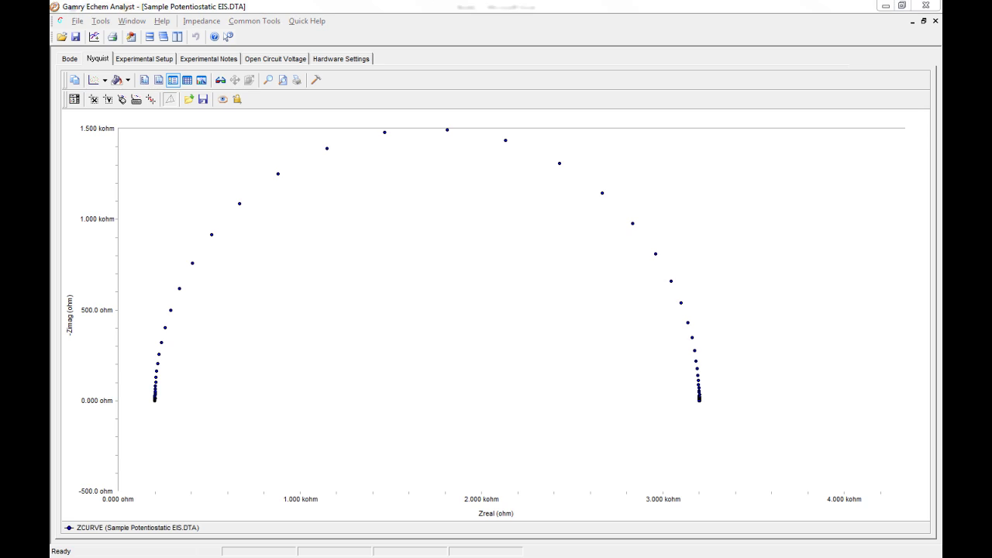
key("alt+Tab")
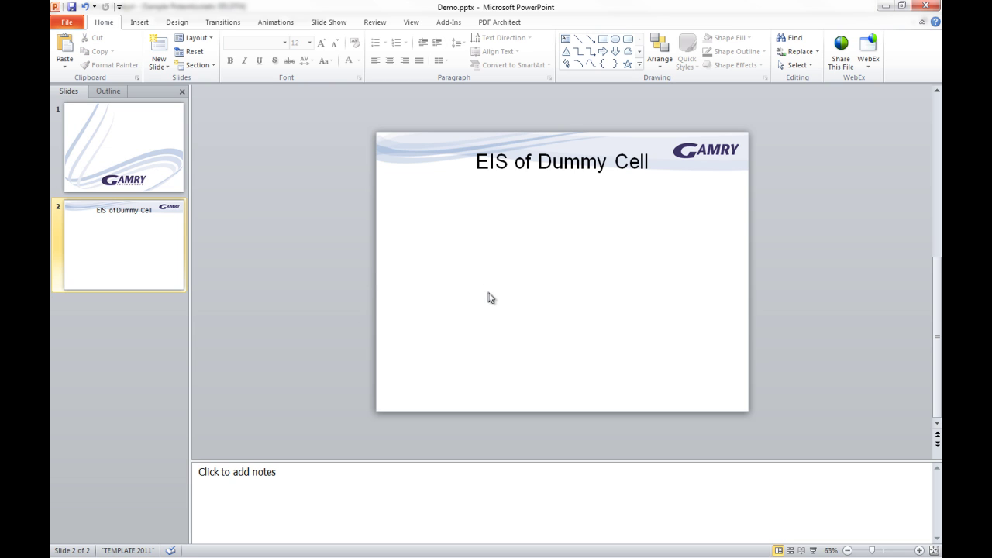
Paste the Nyquist bitmap onto slide 2 and shrink it to fit below the title
key("ctrl+v")
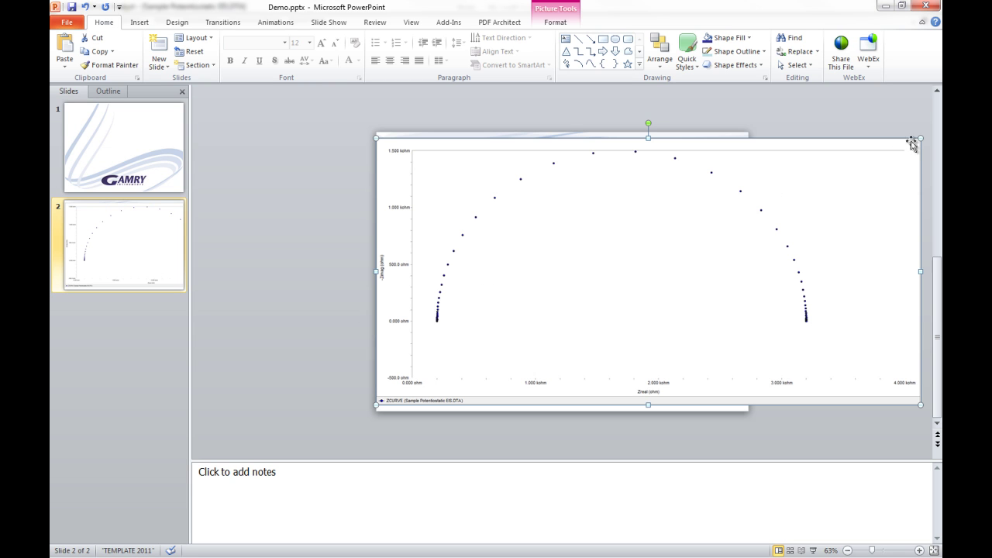
left_click_drag(918, 139, 672, 247)
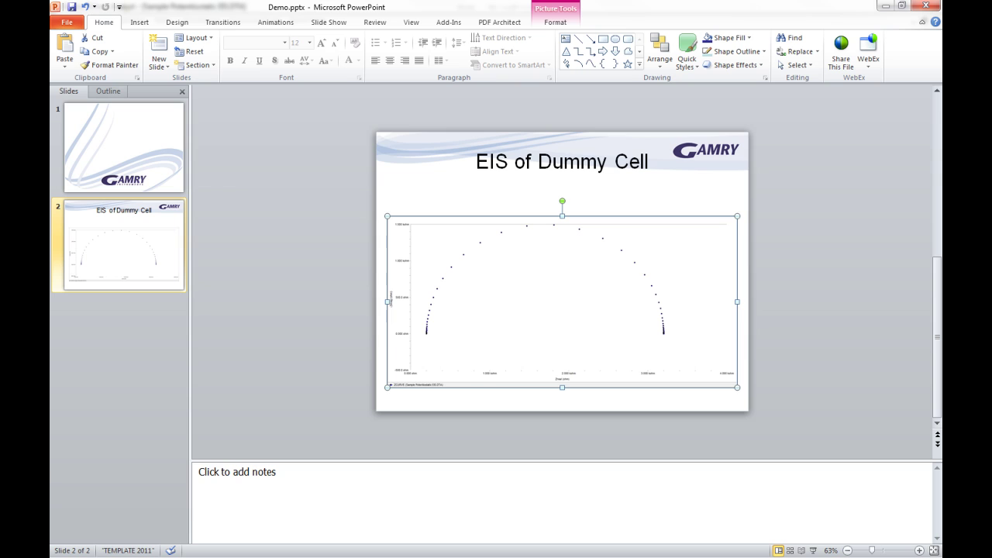
key("alt+Tab")
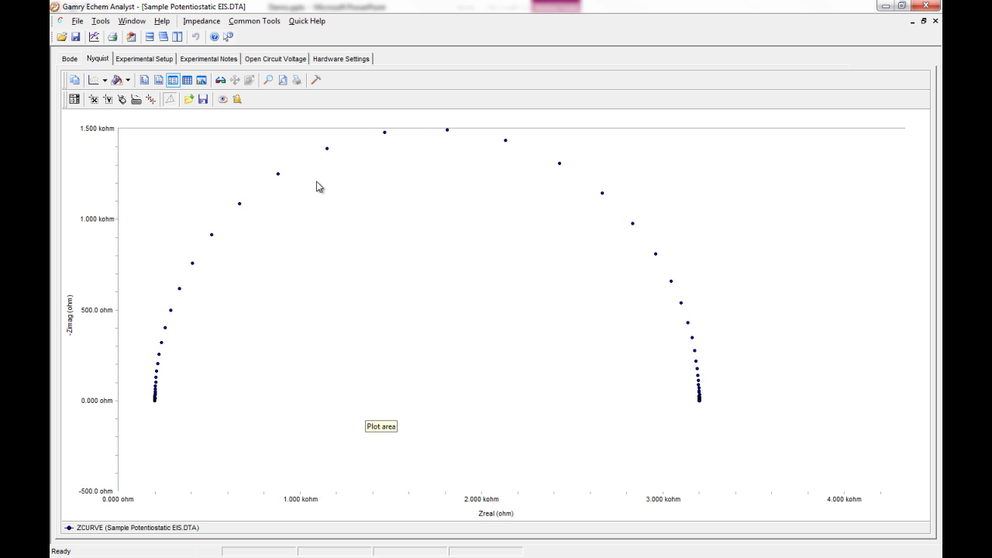
Show the Annotate Toolbar from the plot's Toolbars menu
right_click(299, 125)
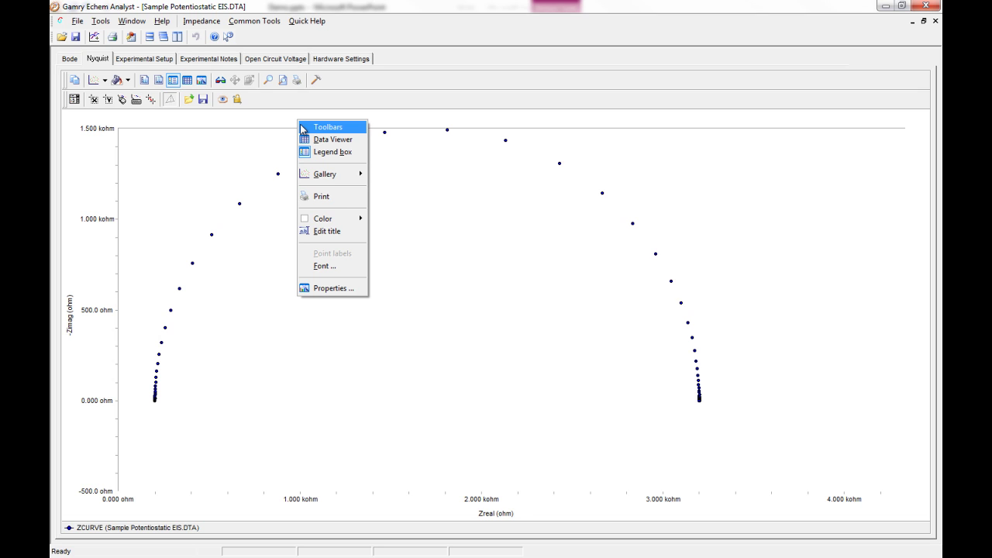
mouse_move(303, 129)
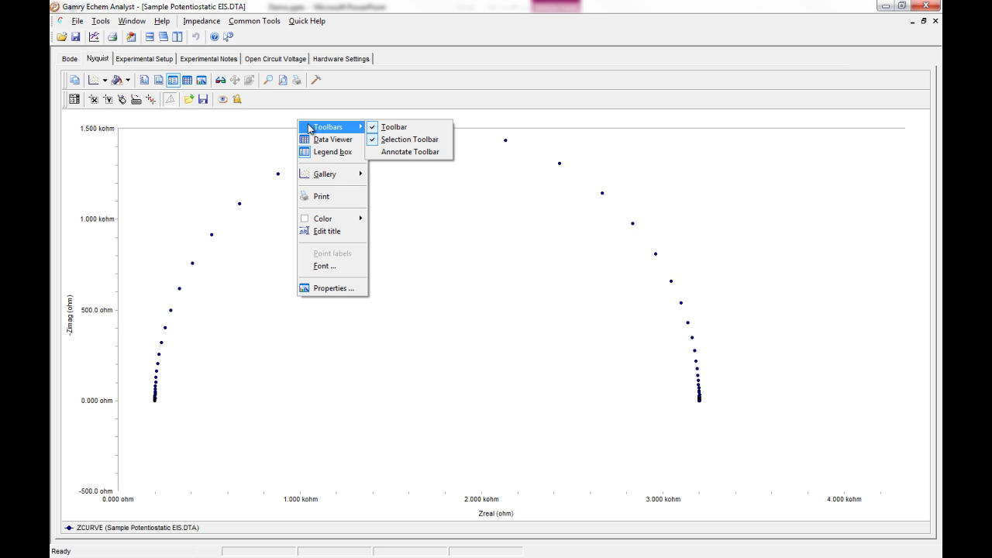
left_click(404, 152)
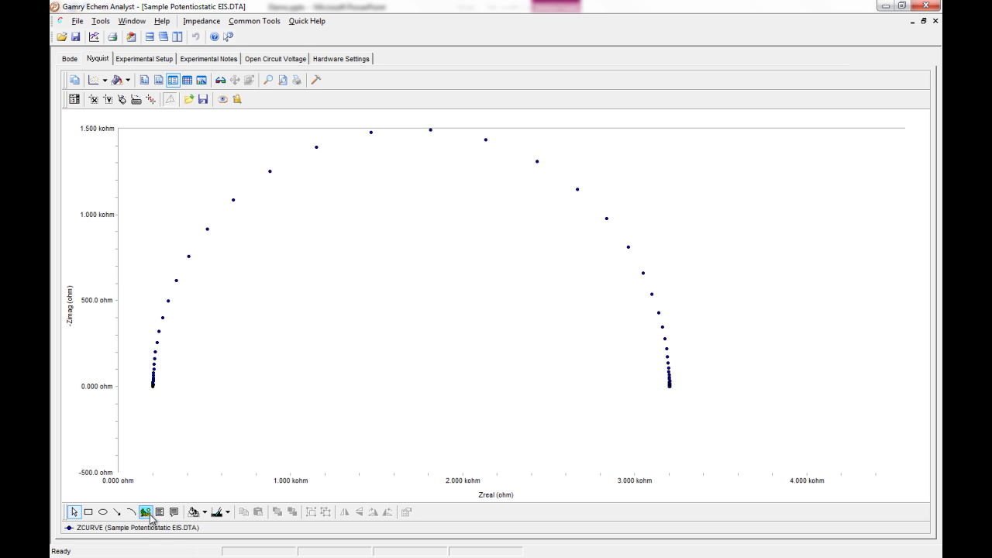
Draw a picture annotation box inside the semicircle and open its properties
left_click(150, 513)
left_click_drag(305, 215, 452, 277)
double_click(394, 253)
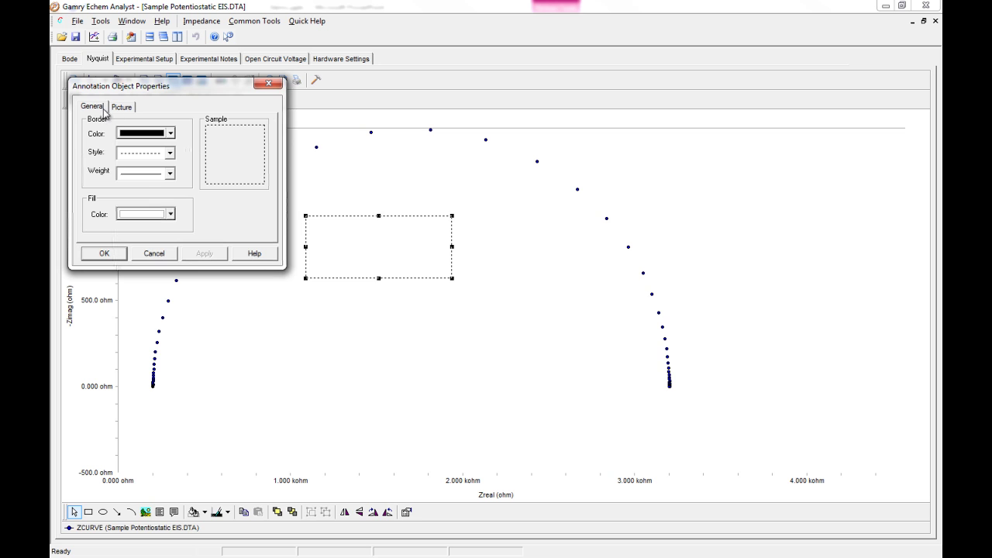
Give the annotation a solid border line and browse for its picture
left_click(140, 152)
left_click(139, 166)
left_click(144, 172)
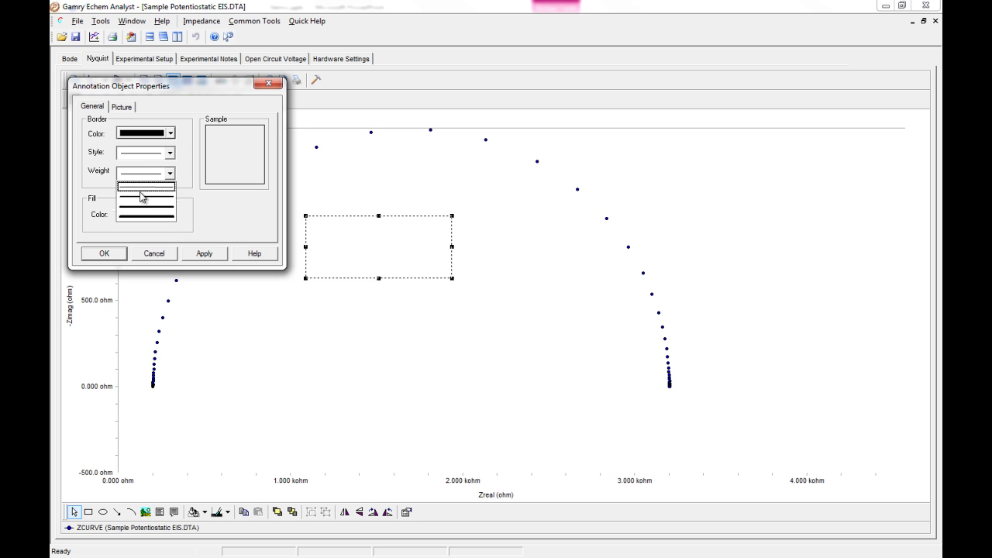
left_click(196, 158)
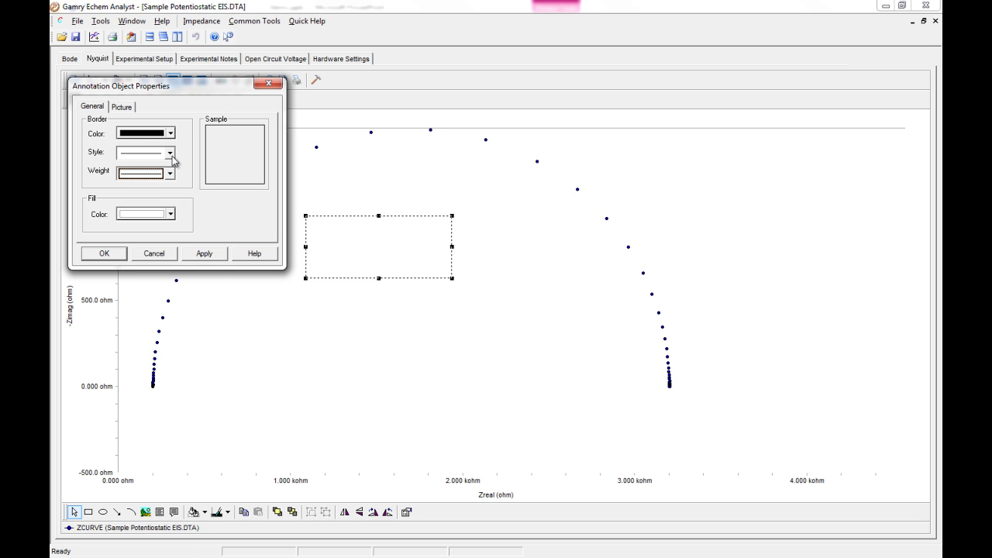
left_click(122, 107)
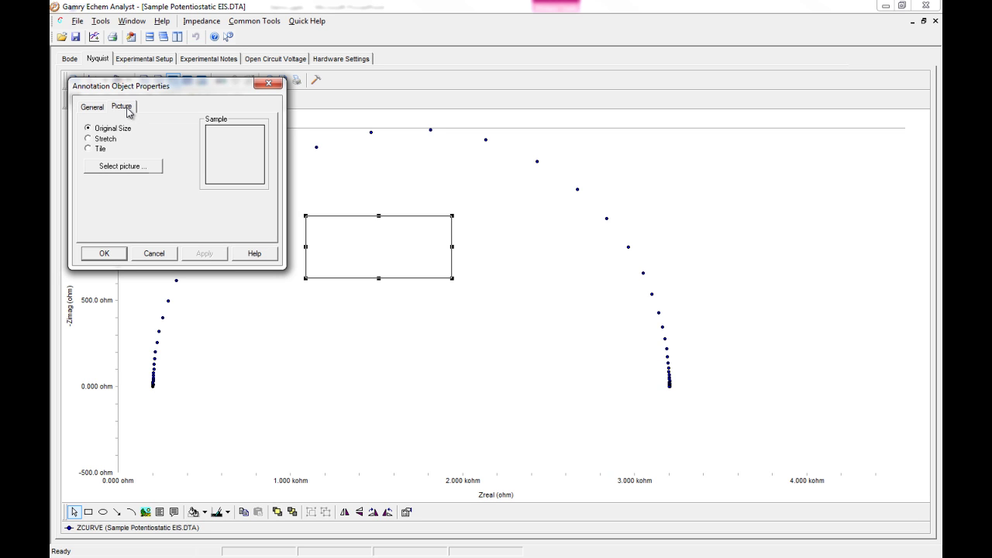
left_click(123, 167)
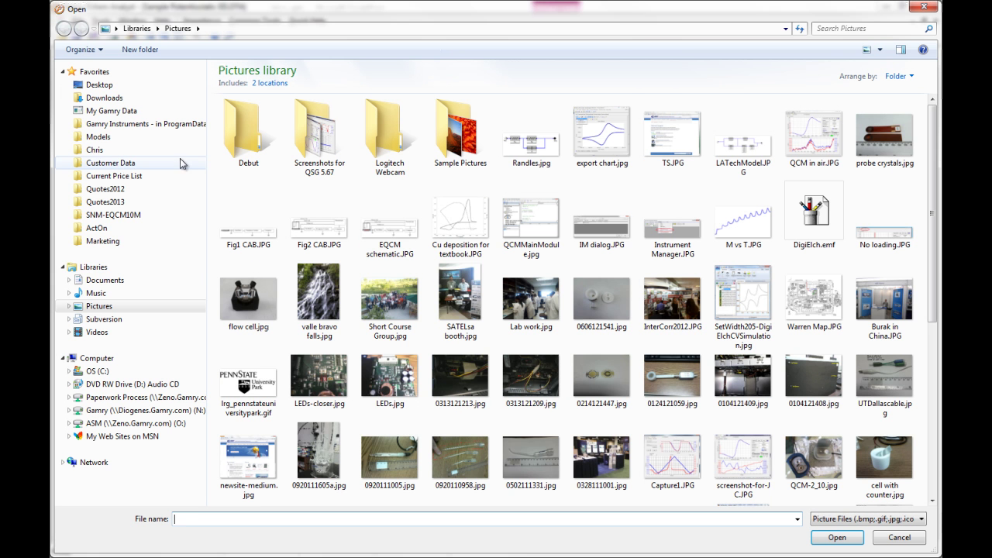
Choose Randles.jpg as the annotation's image
double_click(528, 148)
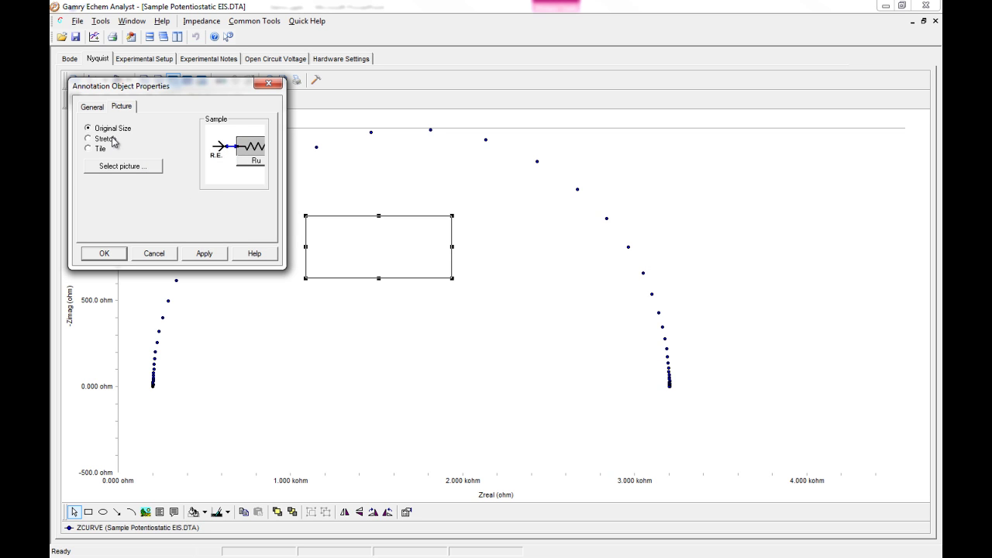
Confirm the Randles picture and resize its box to fit inside the semicircle
left_click(121, 256)
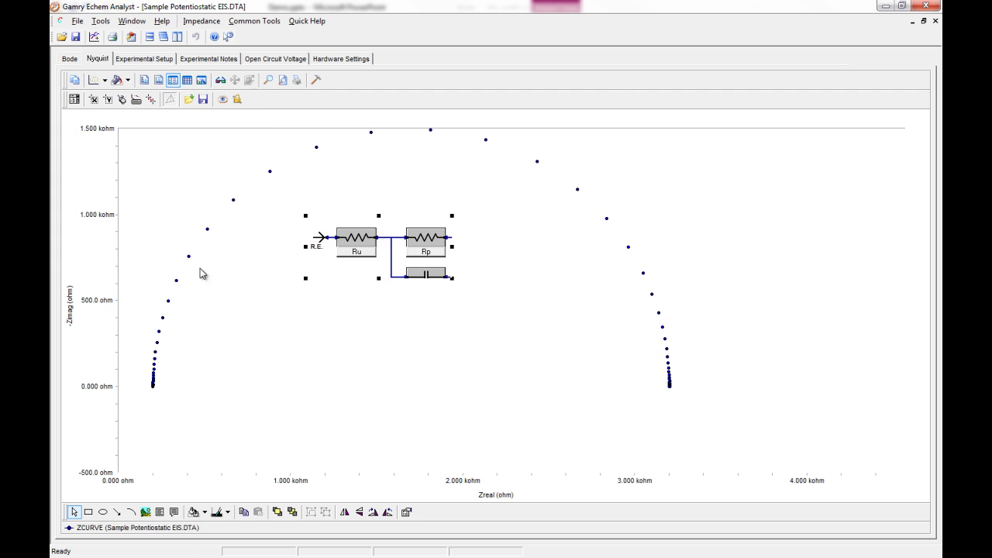
left_click_drag(452, 277, 464, 284)
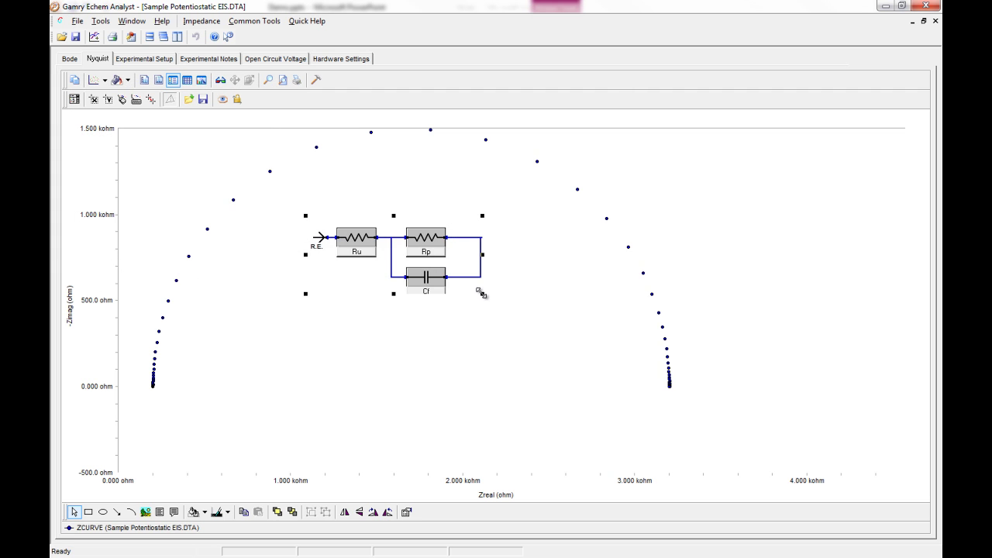
left_click_drag(480, 292, 533, 312)
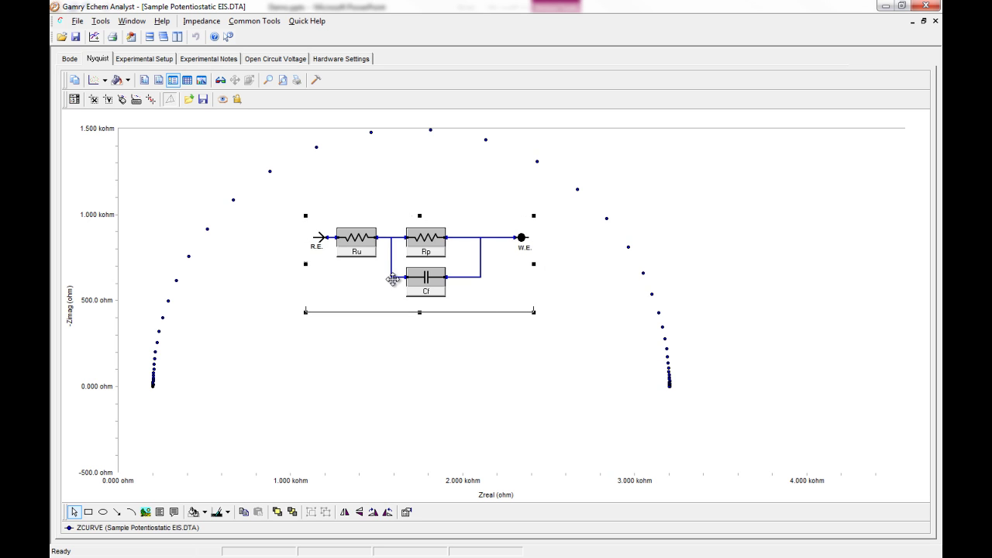
left_click(361, 332)
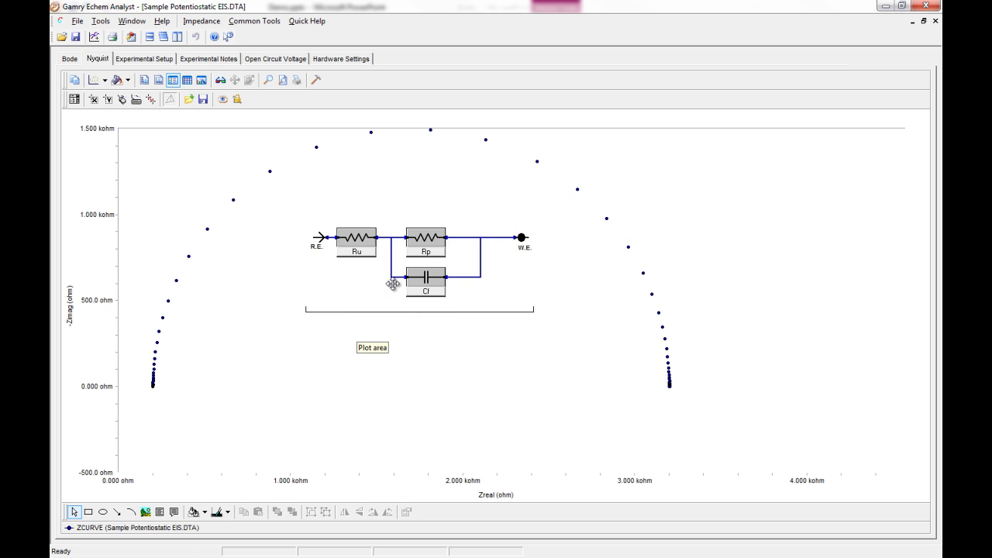
left_click(422, 311)
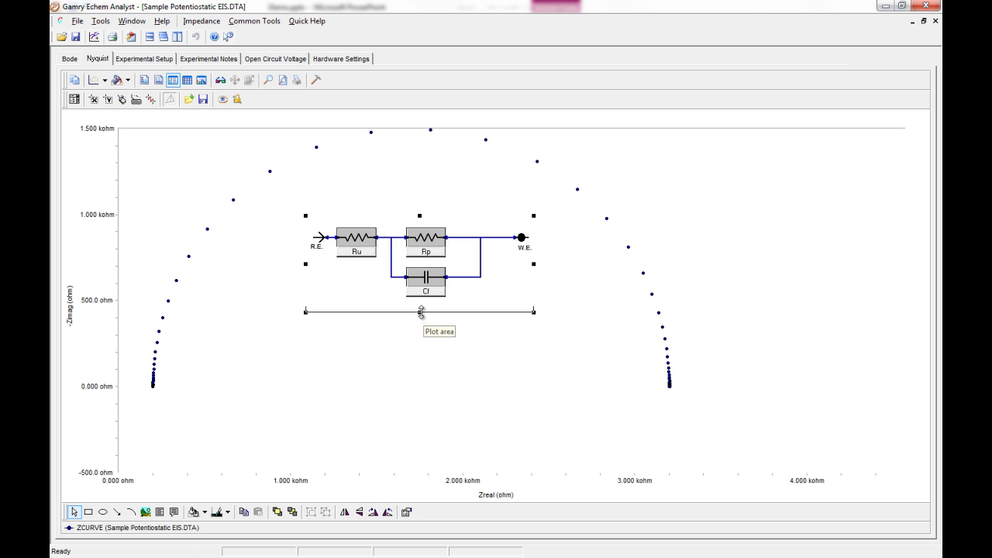
left_click_drag(420, 311, 421, 304)
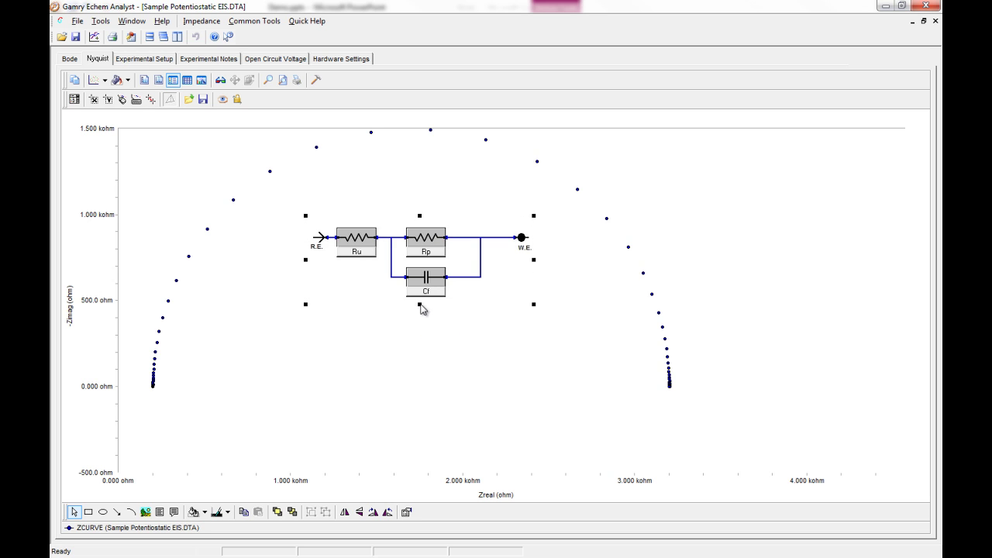
Copy the circuit-annotated Nyquist plot as a bitmap
left_click(416, 327)
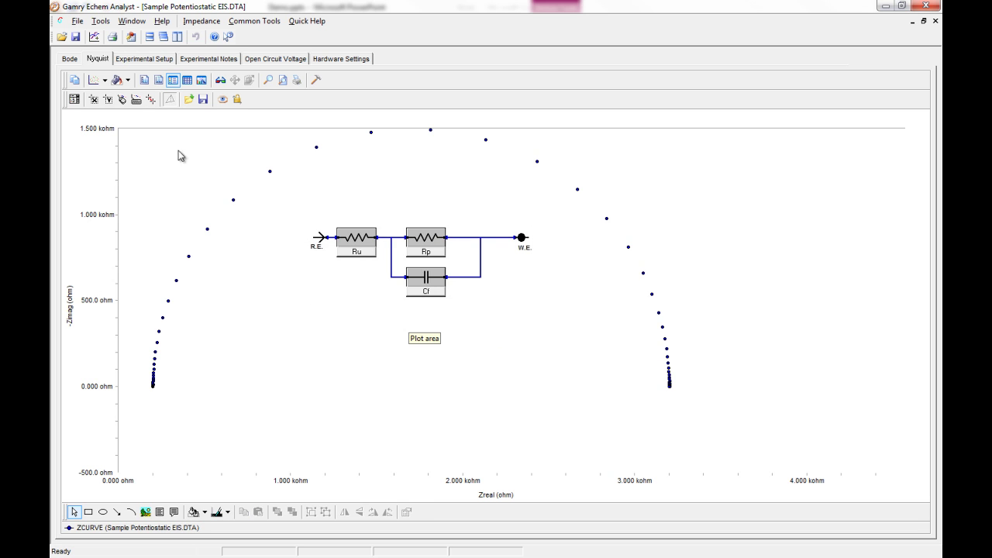
left_click(75, 80)
left_click(92, 99)
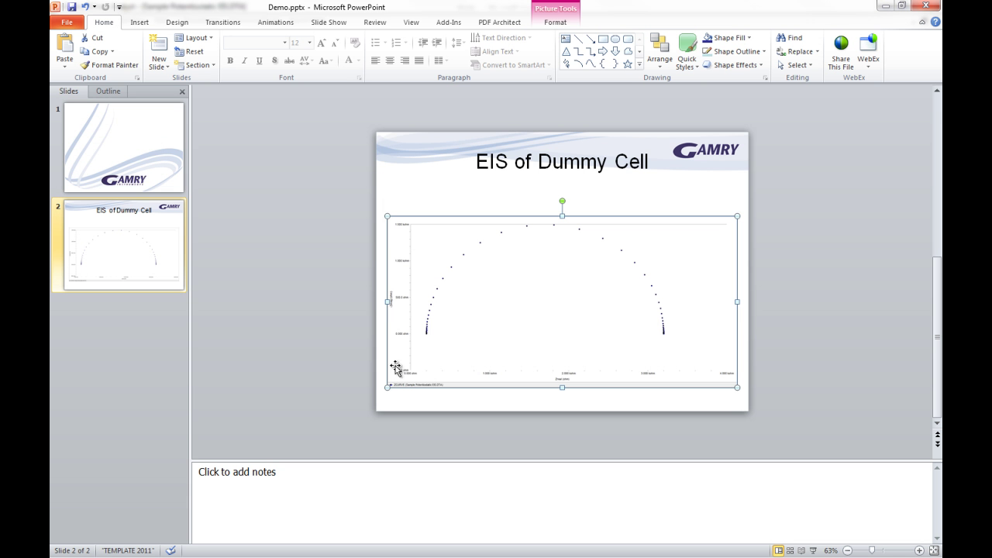
Delete the old plot, paste the annotated one, then shrink and centre it below the title
key("Delete")
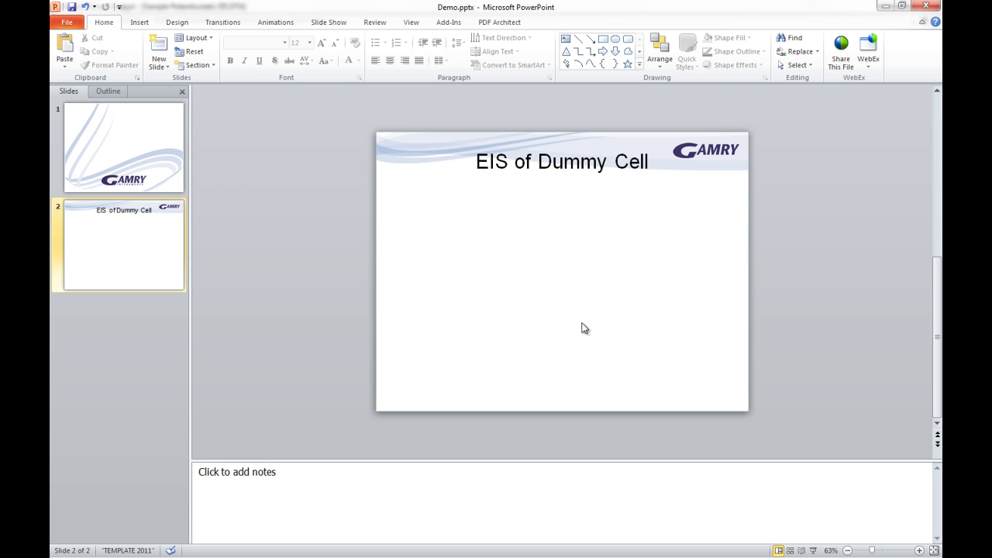
key("ctrl+v")
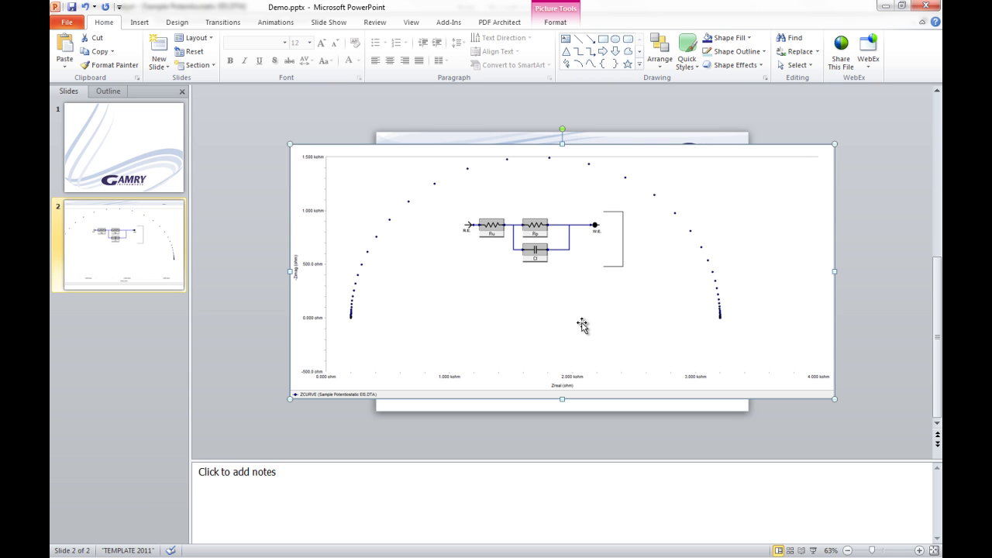
left_click_drag(832, 400, 566, 296)
left_click_drag(532, 269, 642, 334)
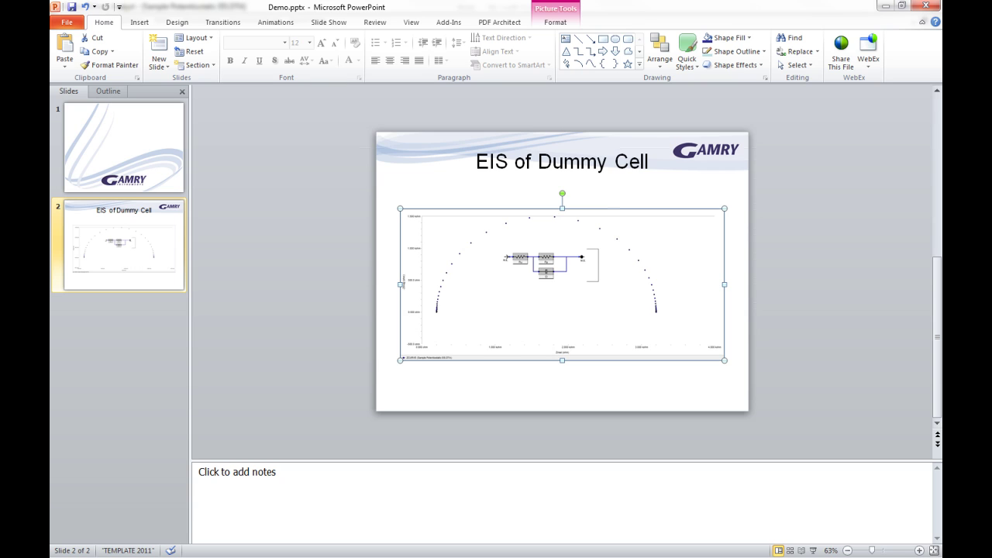